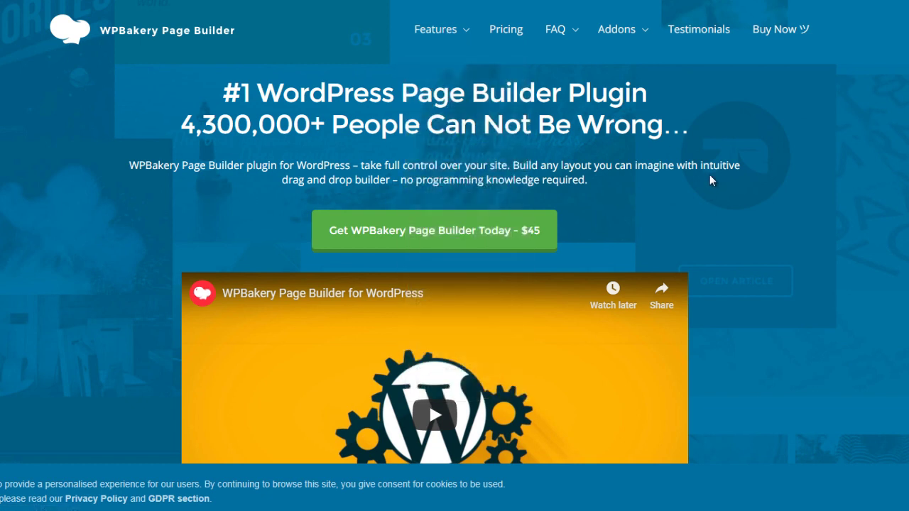
- Examine the feature sections of the WPBakery Page Builder home page, from the front-end editor through responsive layouts, and return to its beginning
scroll(709, 174, "down", 10)
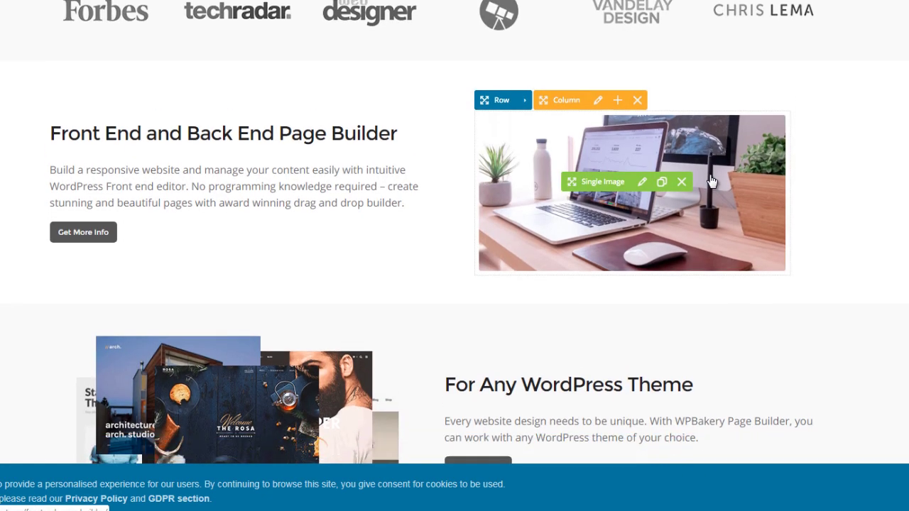
scroll(712, 181, "down", 2)
scroll(712, 181, "down", 2)
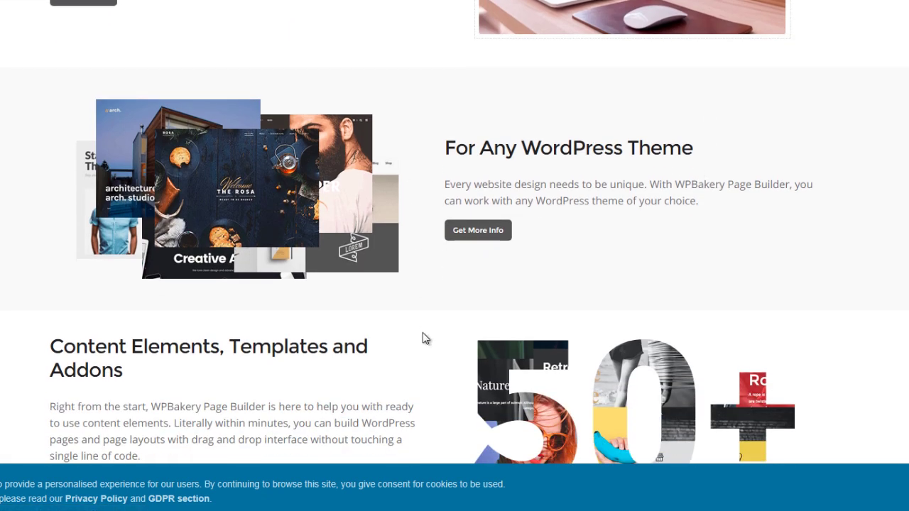
scroll(423, 333, "down", 1)
scroll(423, 333, "down", 5)
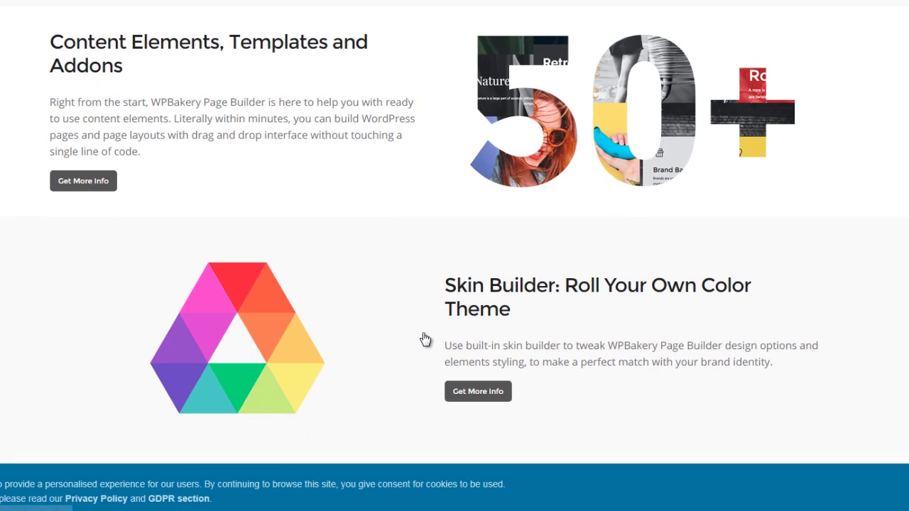
scroll(424, 340, "down", 4)
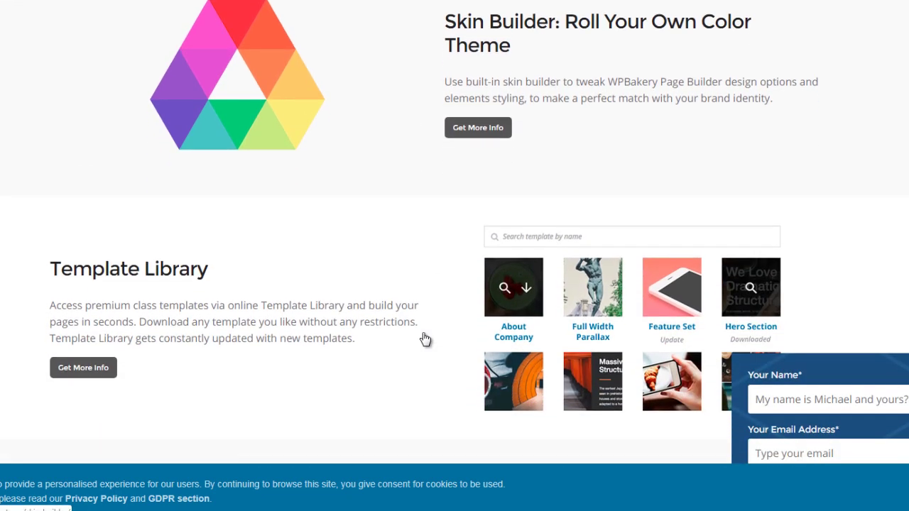
scroll(425, 340, "down", 2)
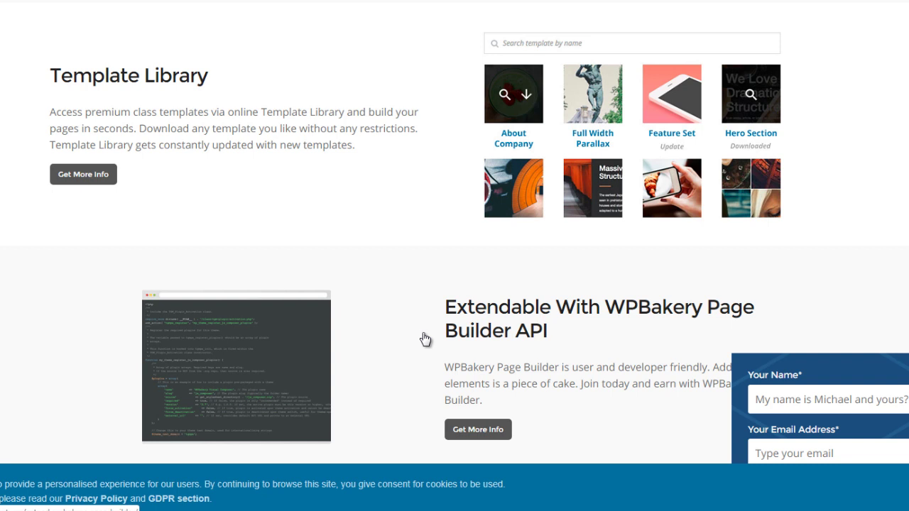
scroll(425, 339, "down", 1)
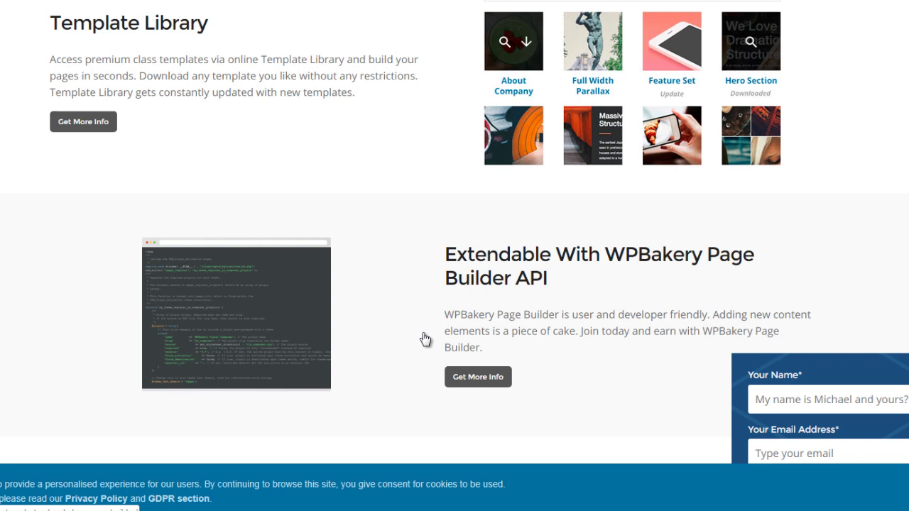
scroll(425, 339, "down", 8)
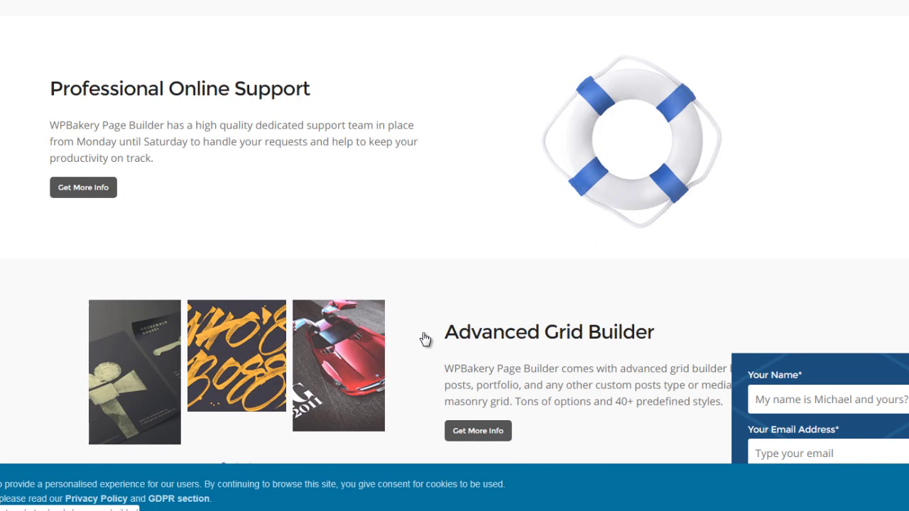
scroll(425, 339, "down", 5)
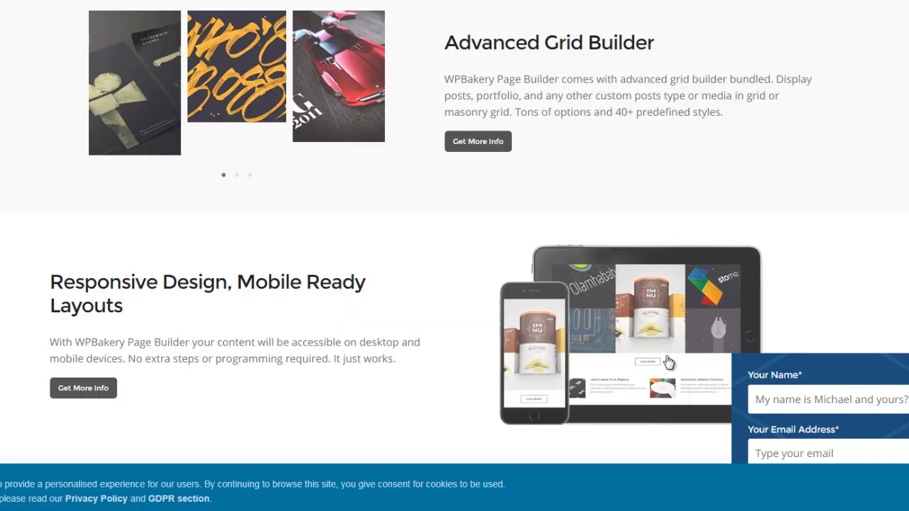
key("Home")
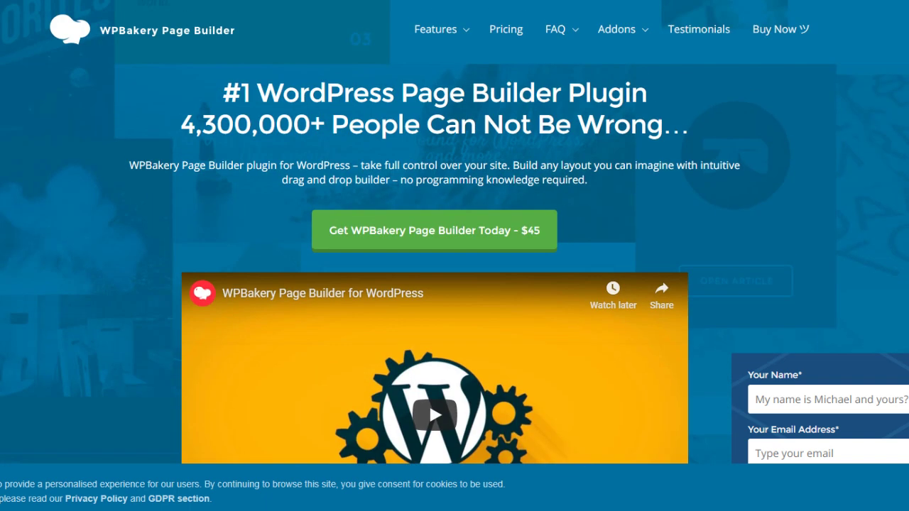
mouse_move(459, 33)
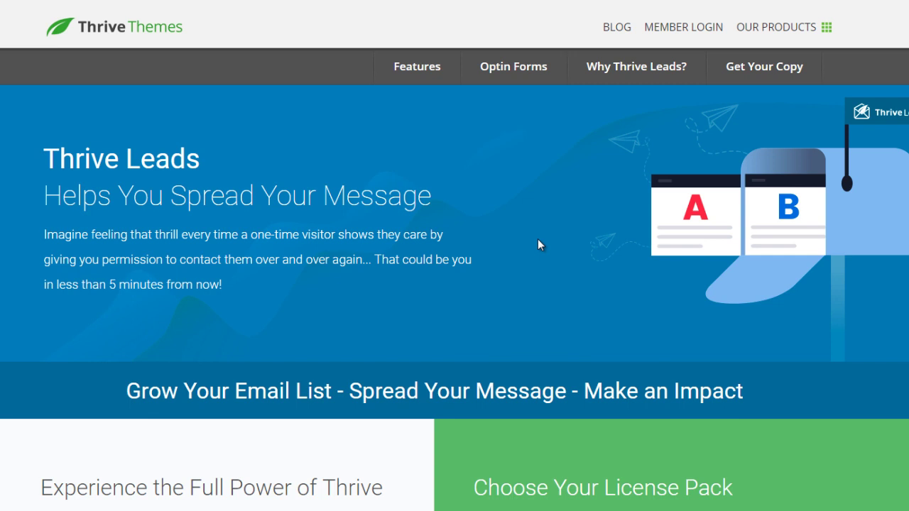
- Review the Thrive Leads page's introduction, form features, license packs and Thrive membership offer
left_click_drag(652, 196, 899, 100)
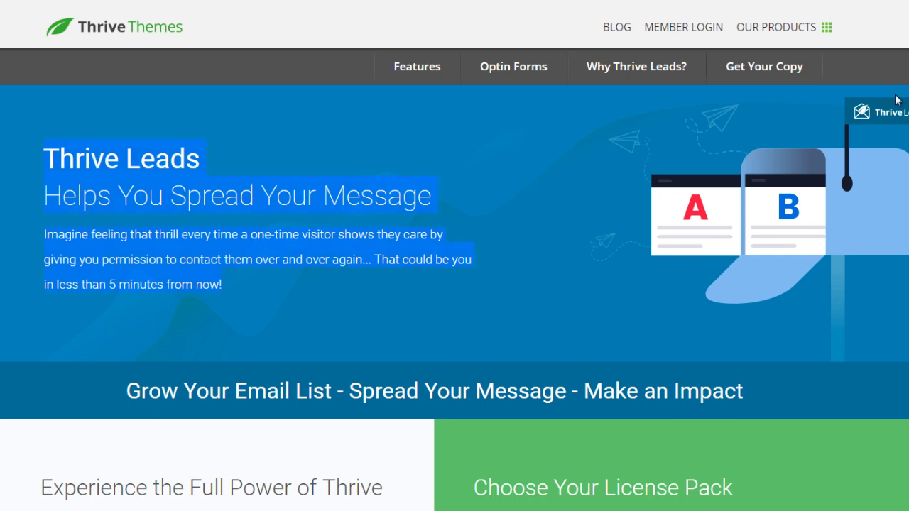
scroll(454, 256, "down", 5)
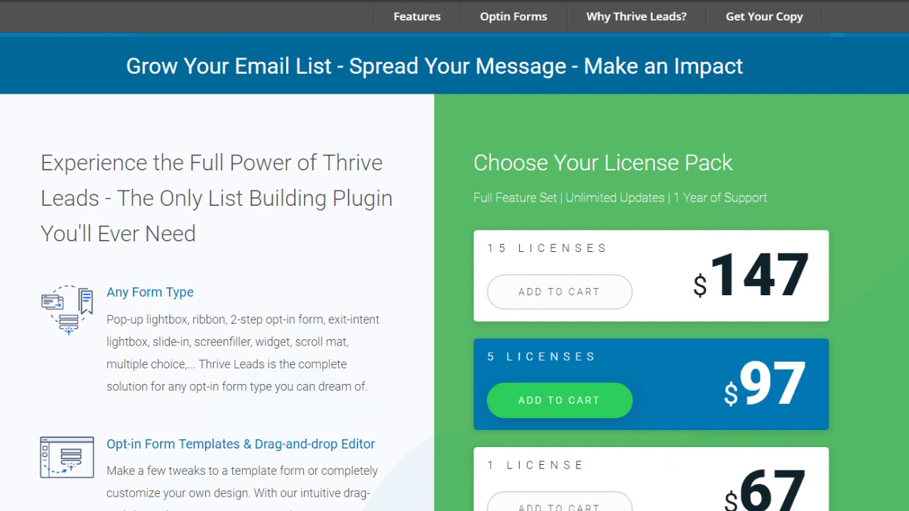
scroll(454, 272, "down", 1)
scroll(455, 272, "down", 2)
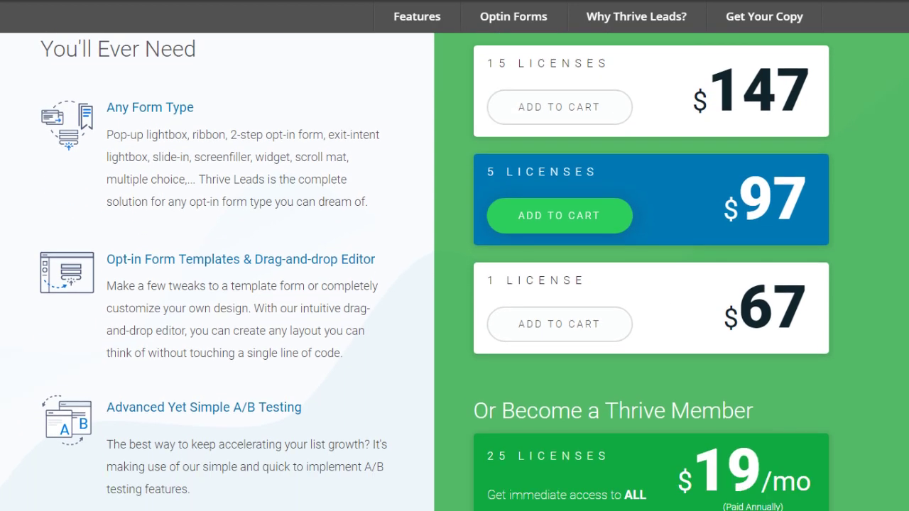
scroll(455, 272, "down", 1)
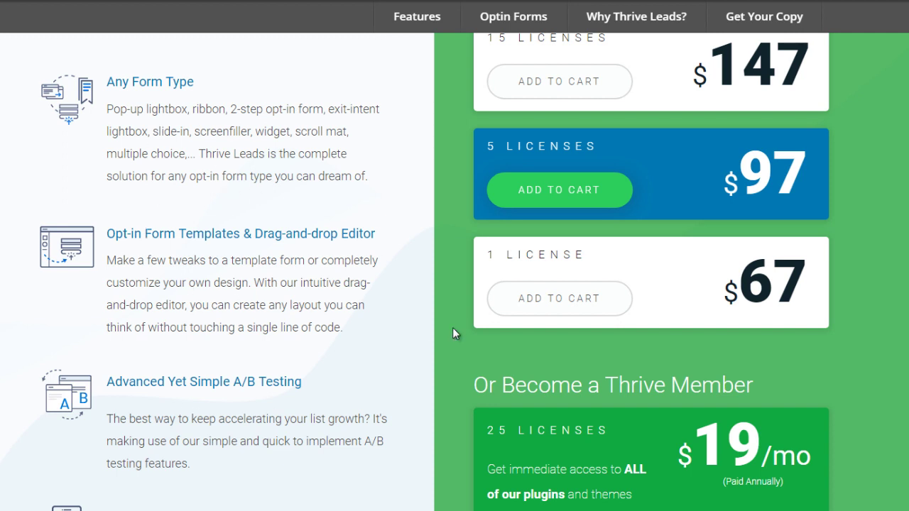
scroll(454, 270, "down", 6)
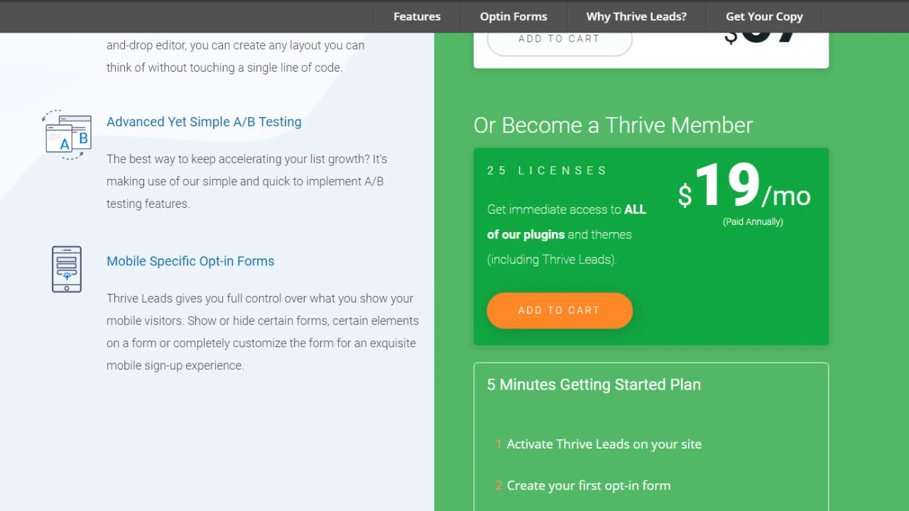
- Read the Thrive Leads getting started plan, customer satisfaction agreement, testimonials, FAQ and full feature list
scroll(455, 270, "down", 2)
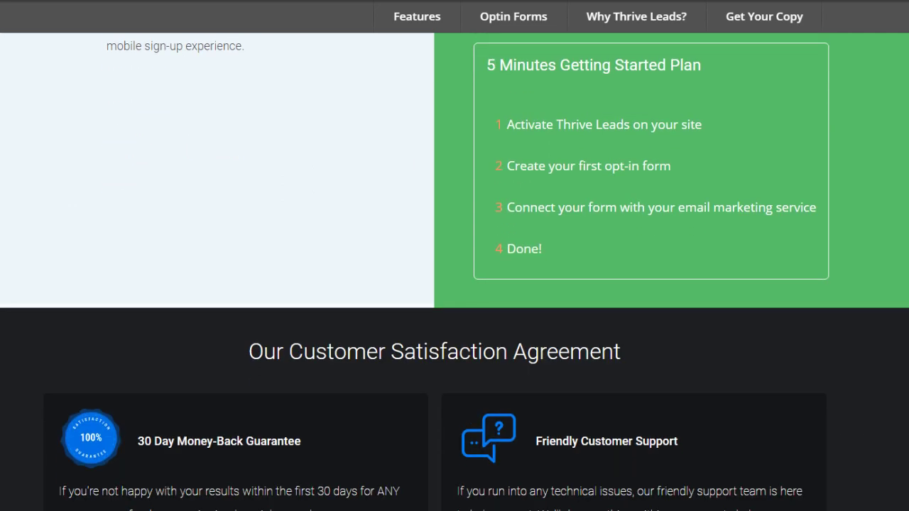
scroll(455, 270, "down", 4)
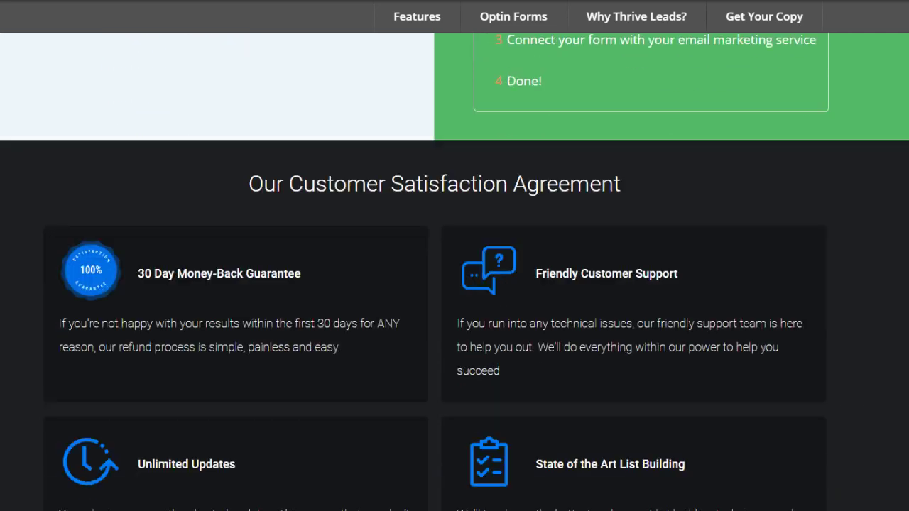
scroll(454, 270, "down", 6)
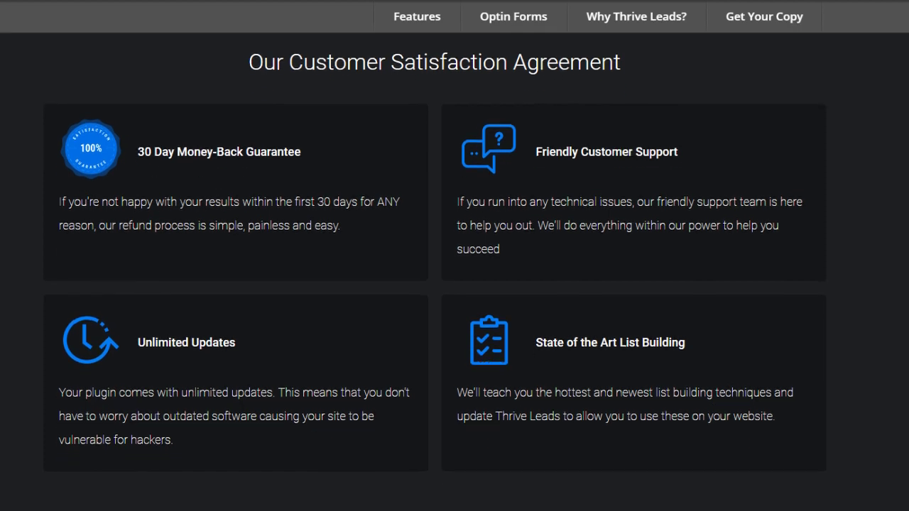
scroll(455, 270, "down", 5)
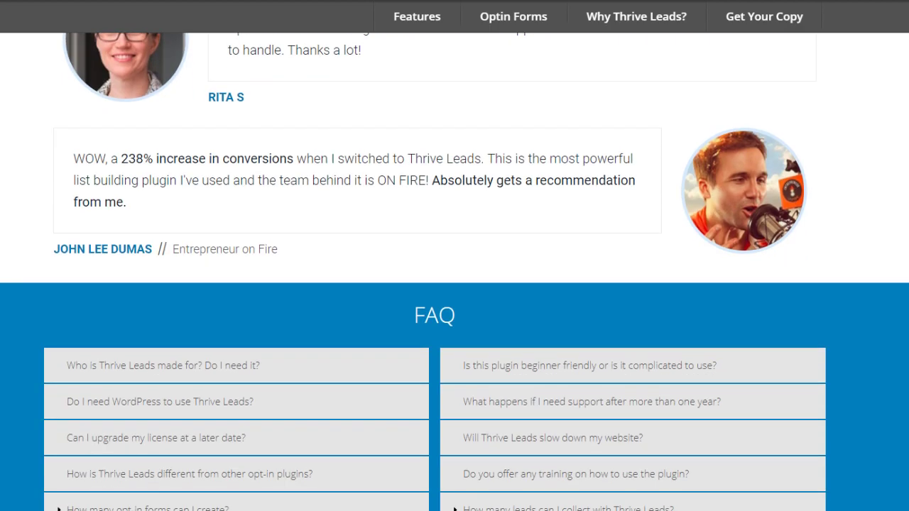
scroll(454, 270, "down", 1)
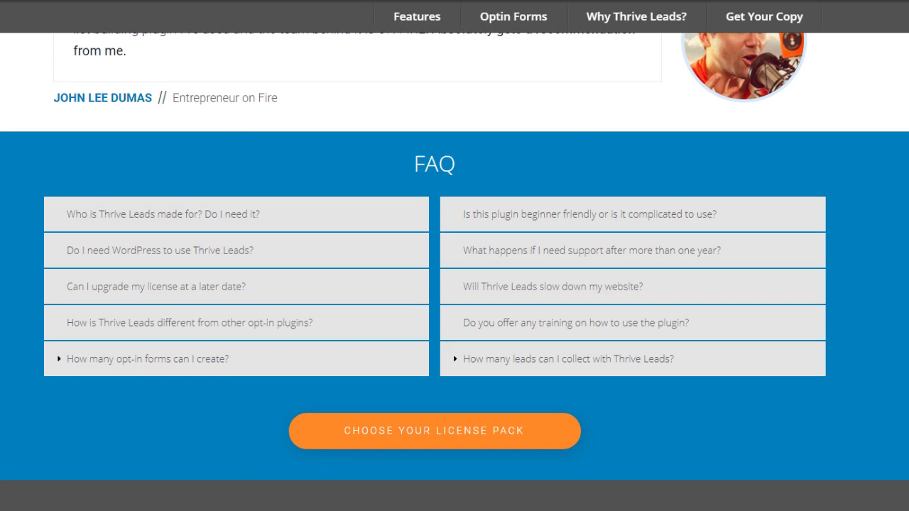
scroll(454, 269, "down", 6)
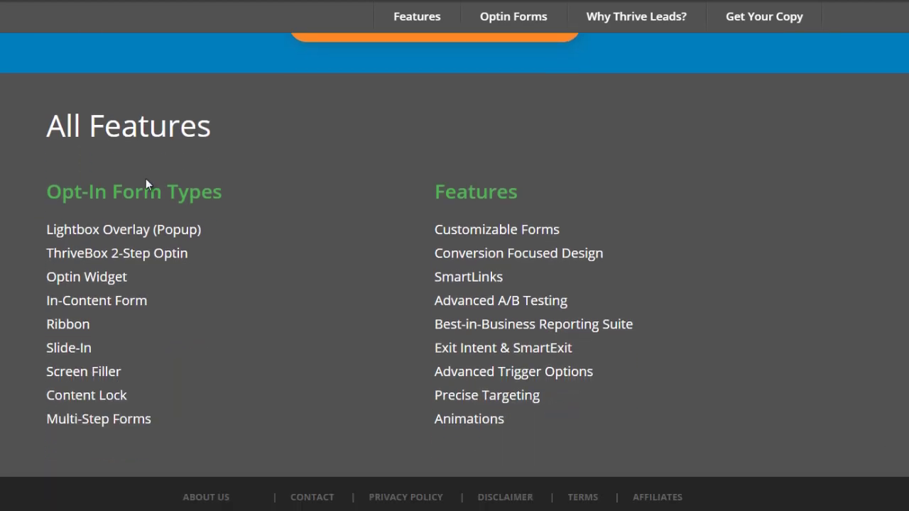
scroll(455, 270, "up", 20)
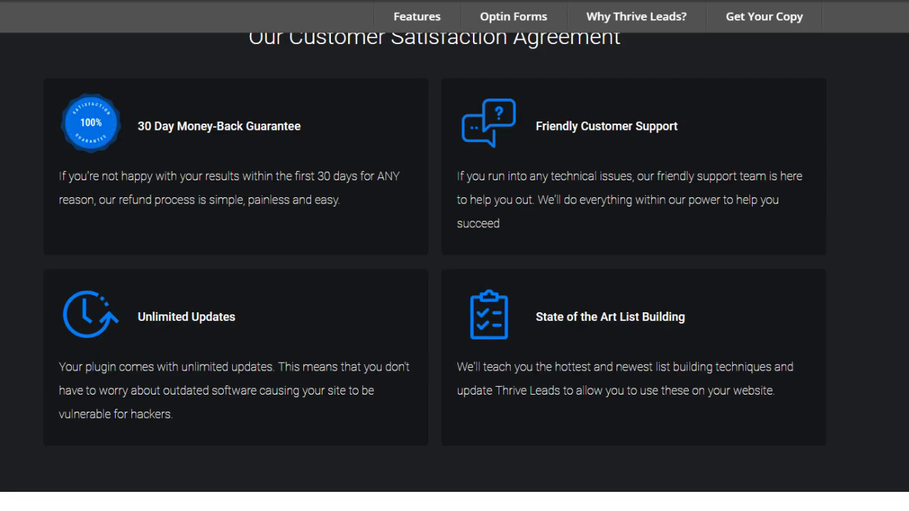
scroll(865, 207, "down", 3)
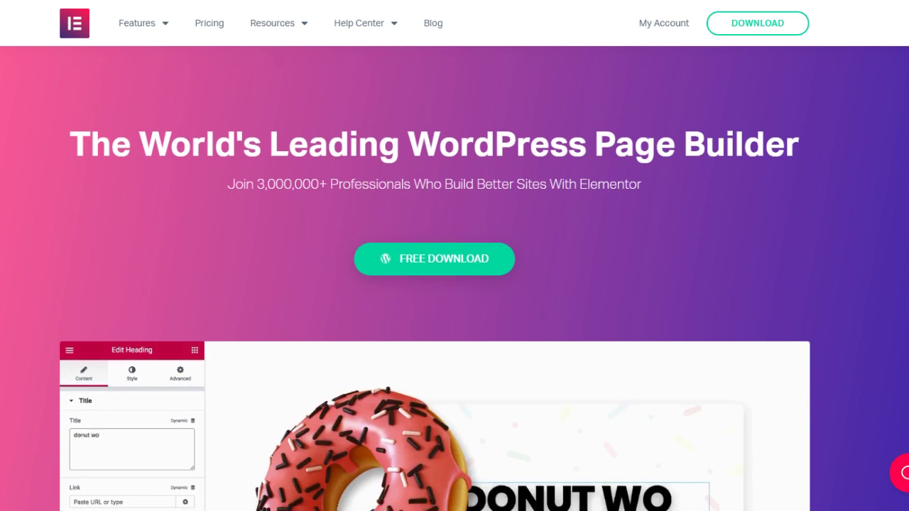
- Examine the Elementor home page's editor demo and its Design and Marketing sections
scroll(560, 196, "down", 2)
scroll(560, 196, "down", 2)
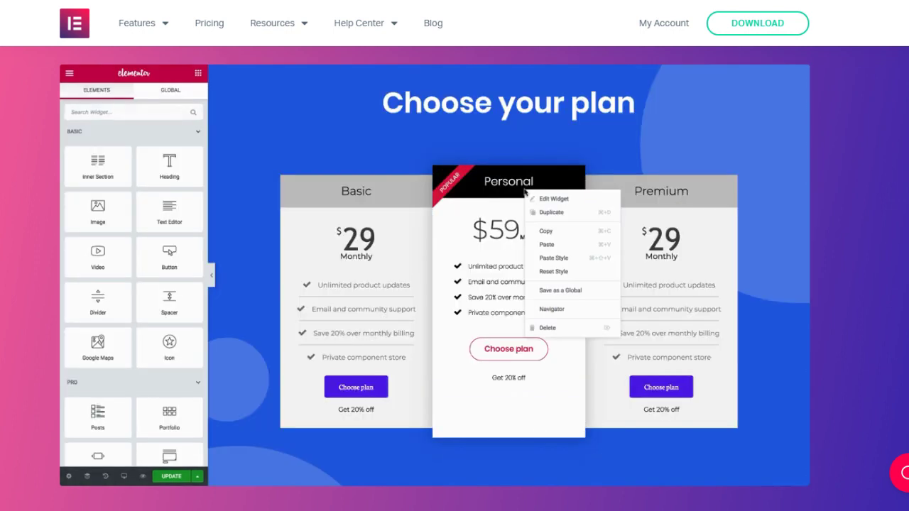
scroll(455, 277, "down", 1)
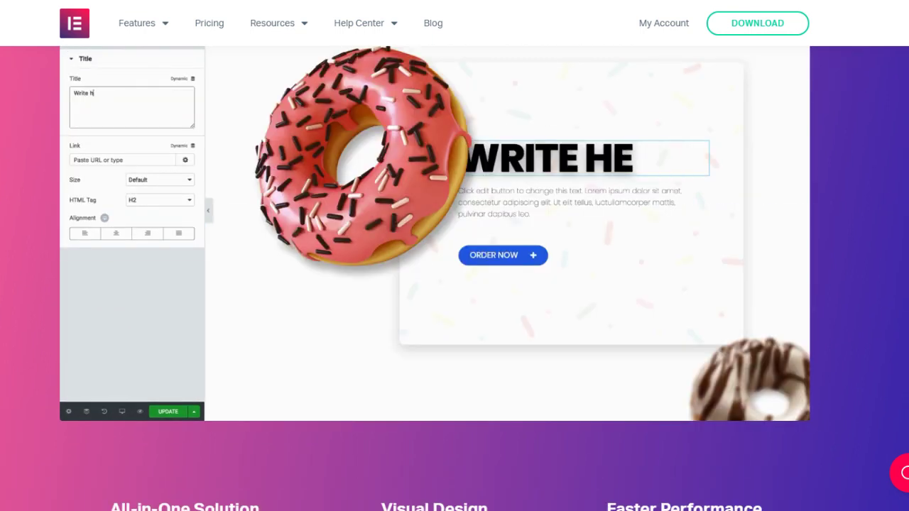
scroll(641, 304, "down", 5)
scroll(454, 276, "down", 4)
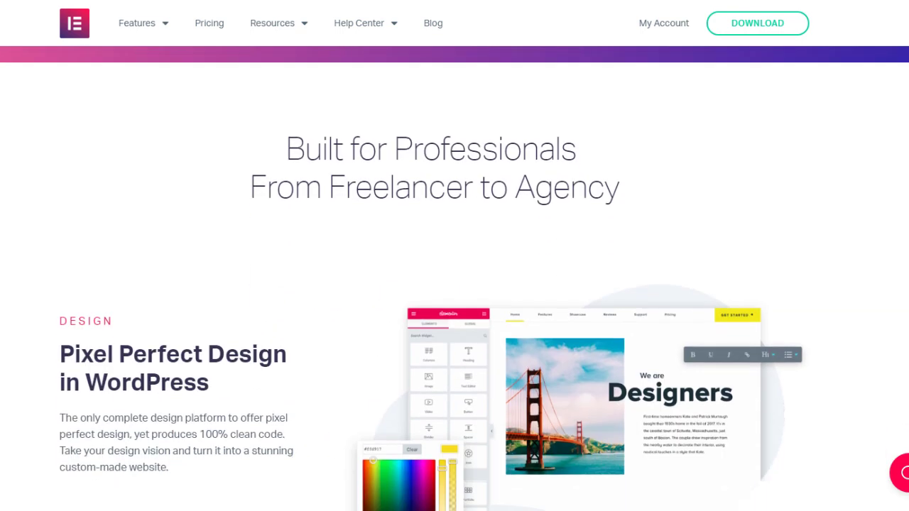
scroll(455, 277, "up", 1)
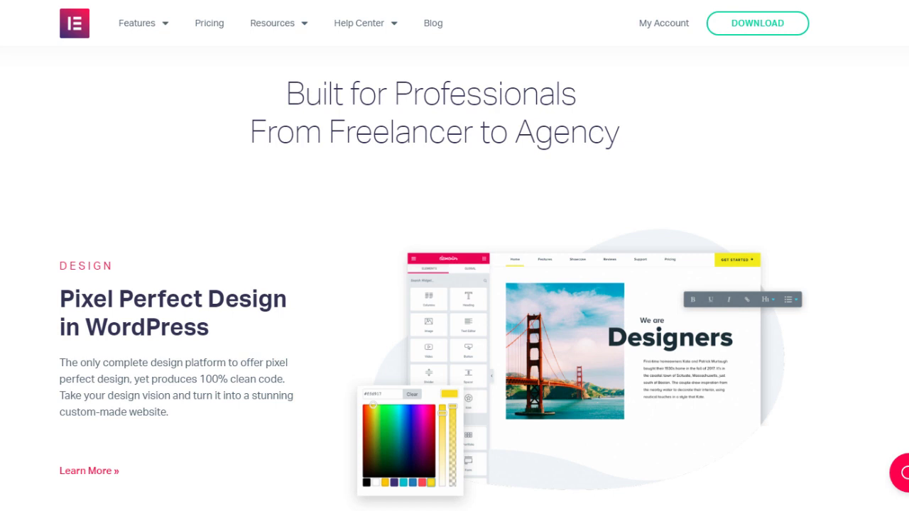
scroll(454, 278, "down", 8)
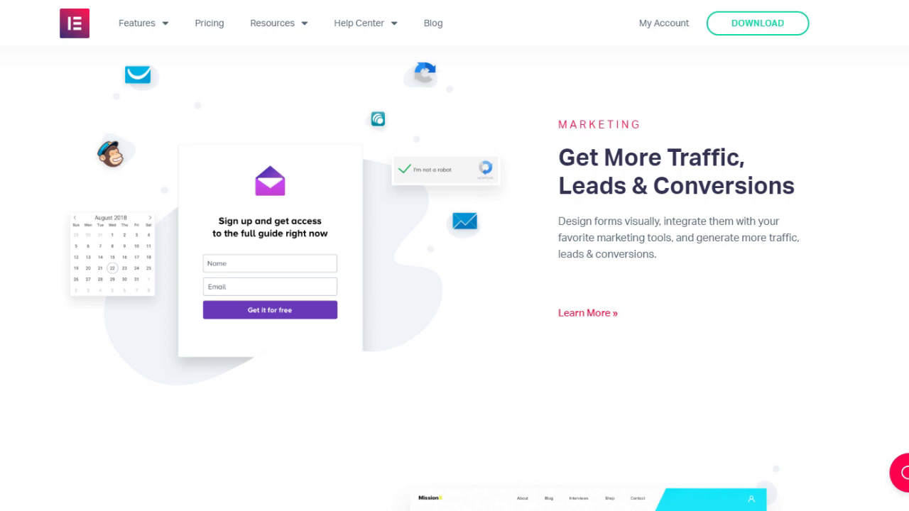
scroll(455, 279, "down", 1)
scroll(455, 278, "up", 1)
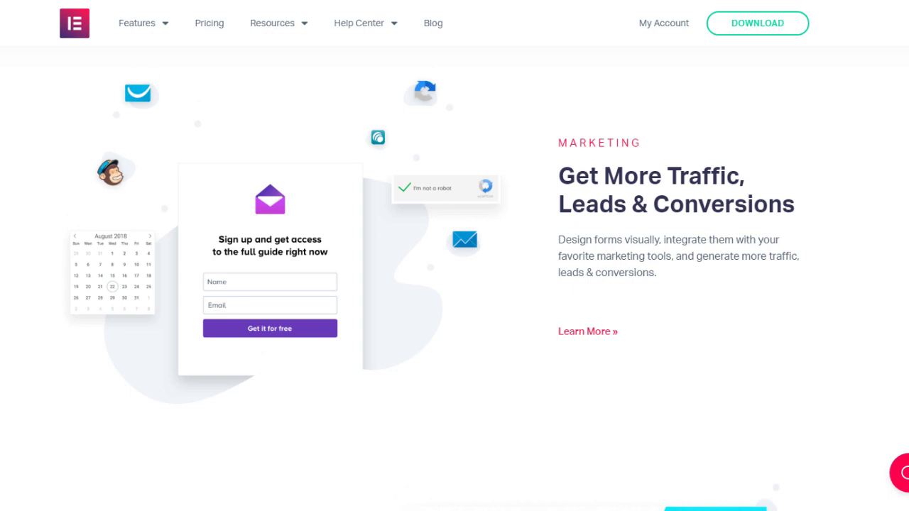
- Review Elementor's Development section, website showcase, widget examples and user reviews through the end of the home page
scroll(455, 278, "down", 5)
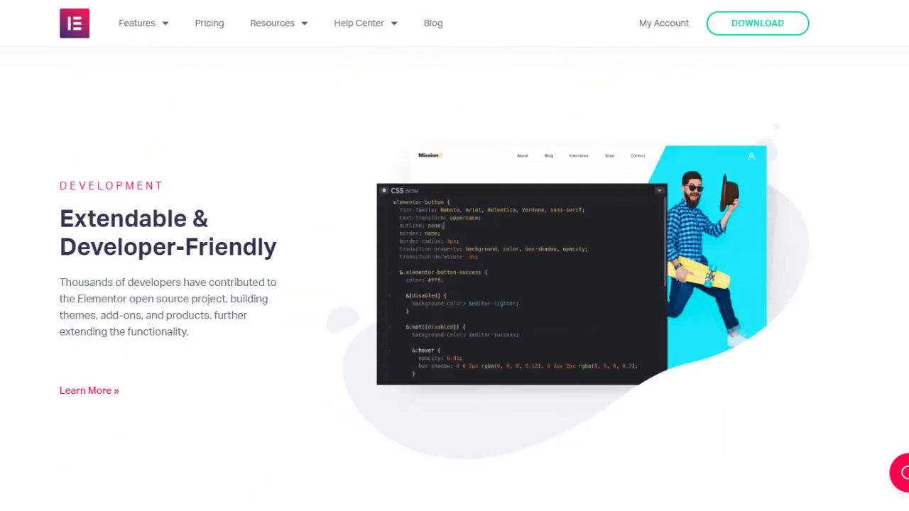
scroll(454, 278, "down", 1)
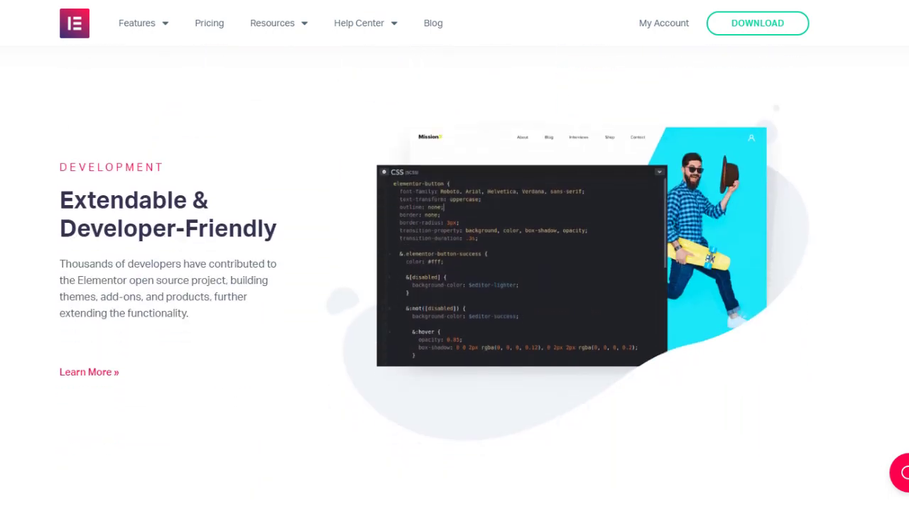
scroll(455, 278, "down", 5)
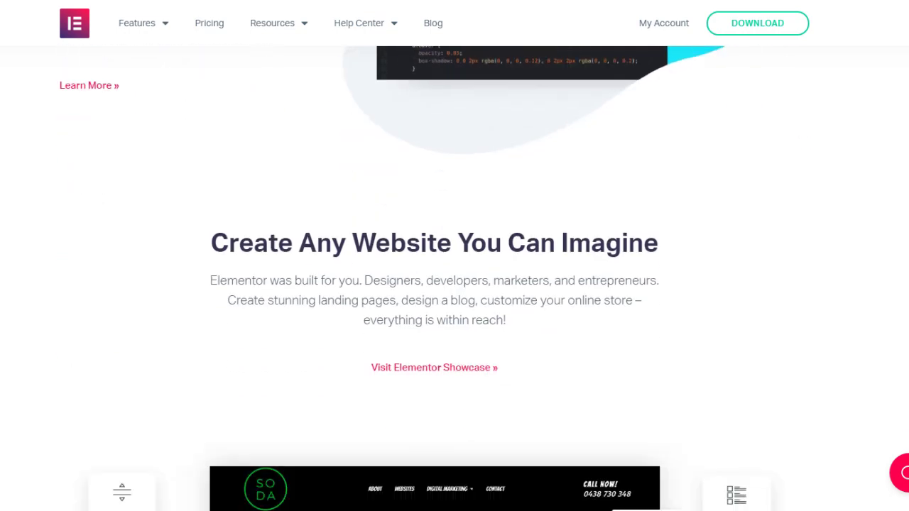
scroll(455, 278, "down", 3)
scroll(454, 279, "down", 2)
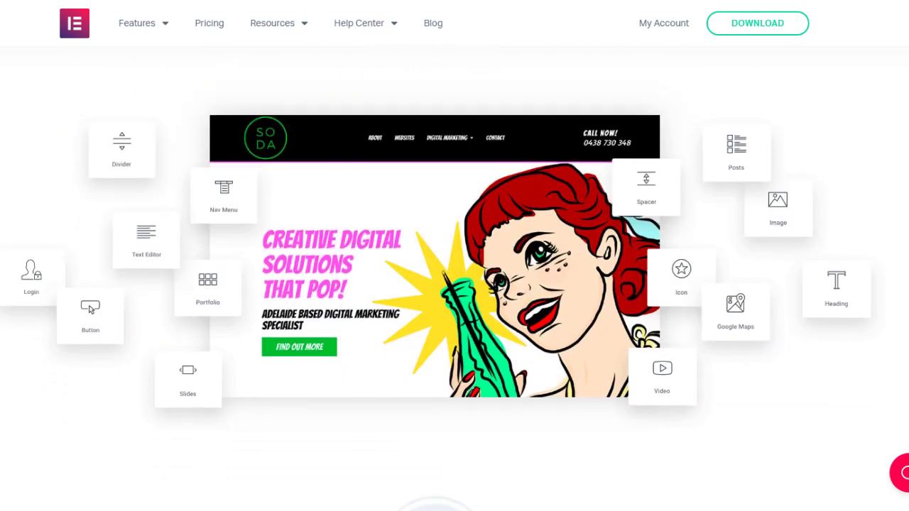
scroll(91, 309, "down", 5)
scroll(455, 278, "down", 2)
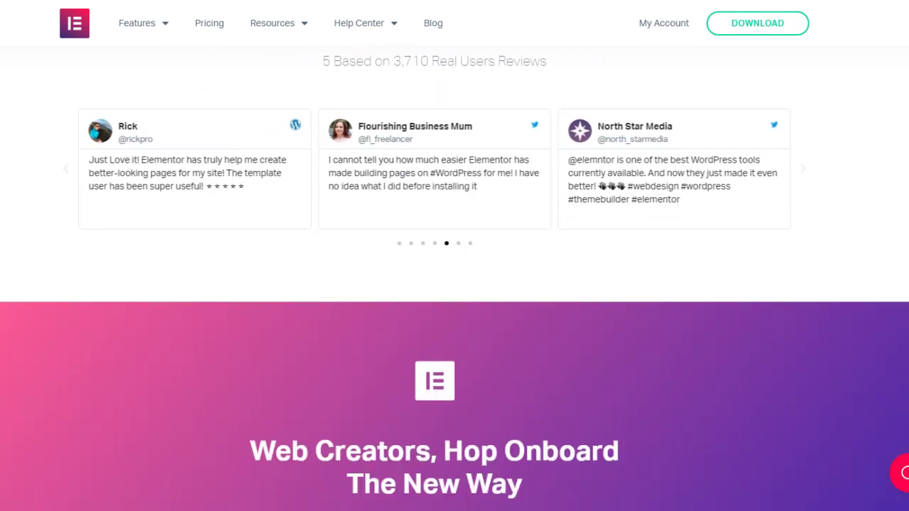
scroll(455, 278, "down", 10)
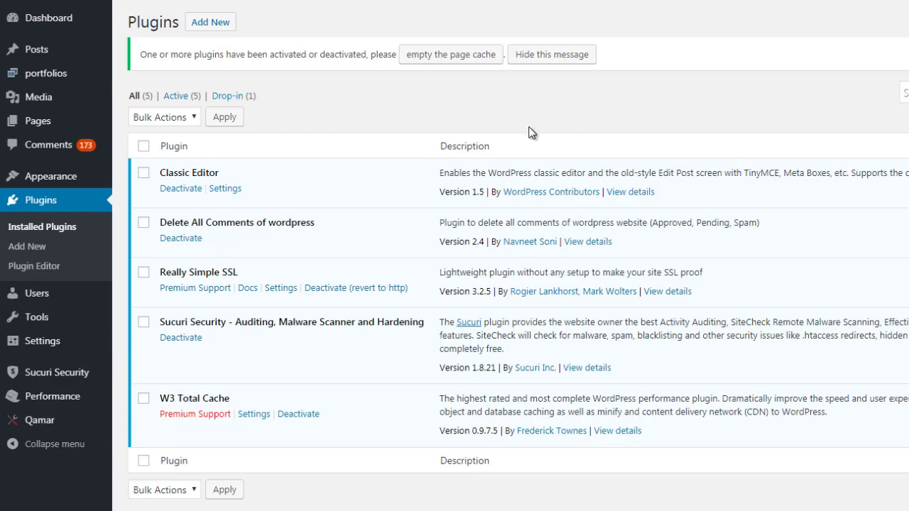
- Deactivate the Classic Editor plugin, and find, install and activate the Elementor Page Builder plugin
left_click(192, 191)
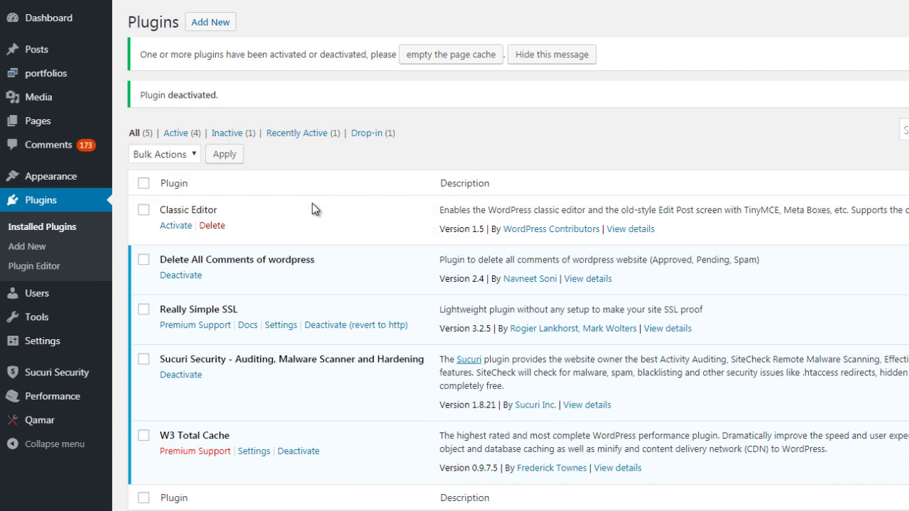
left_click(210, 25)
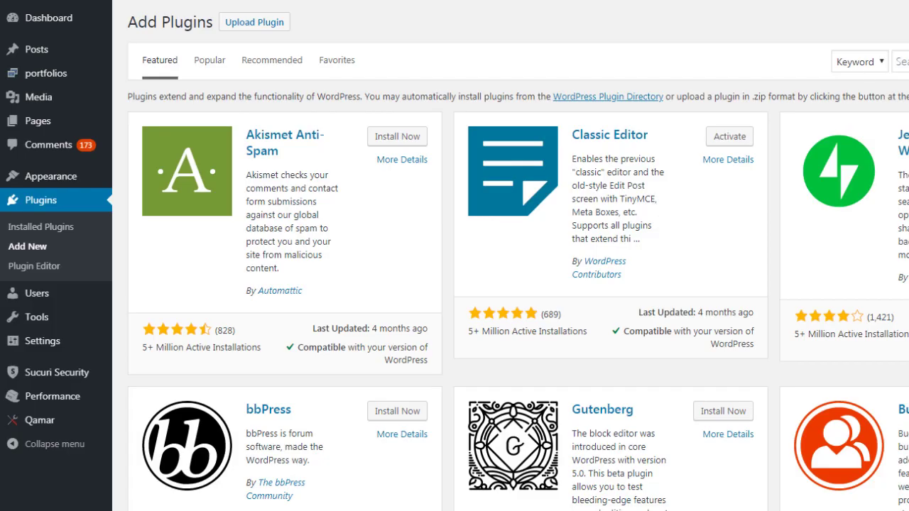
left_click(901, 62)
type("elementor")
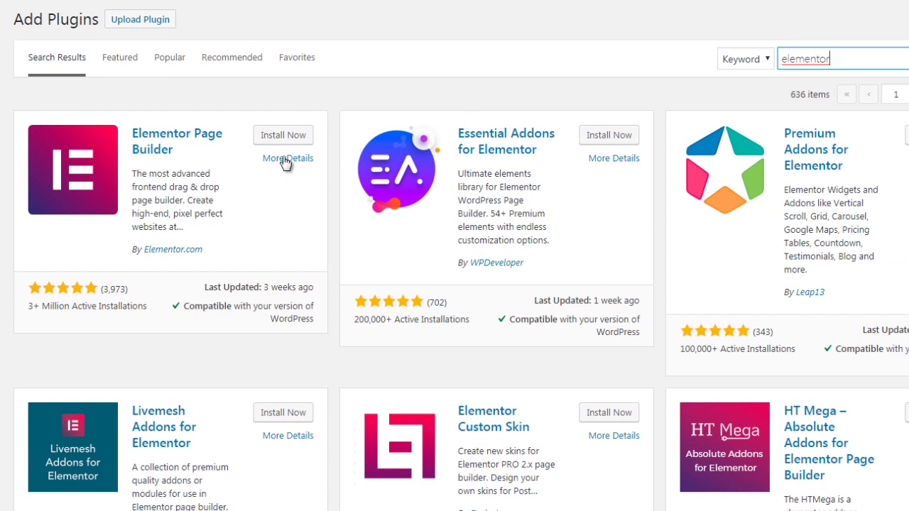
left_click(272, 136)
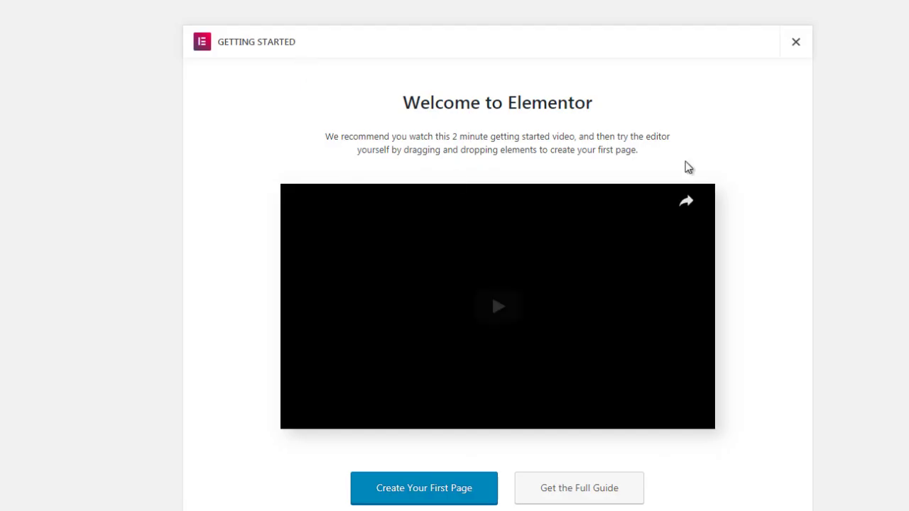
- Start creating the first page from Elementor's Getting Started welcome screen
scroll(497, 285, "down", 1)
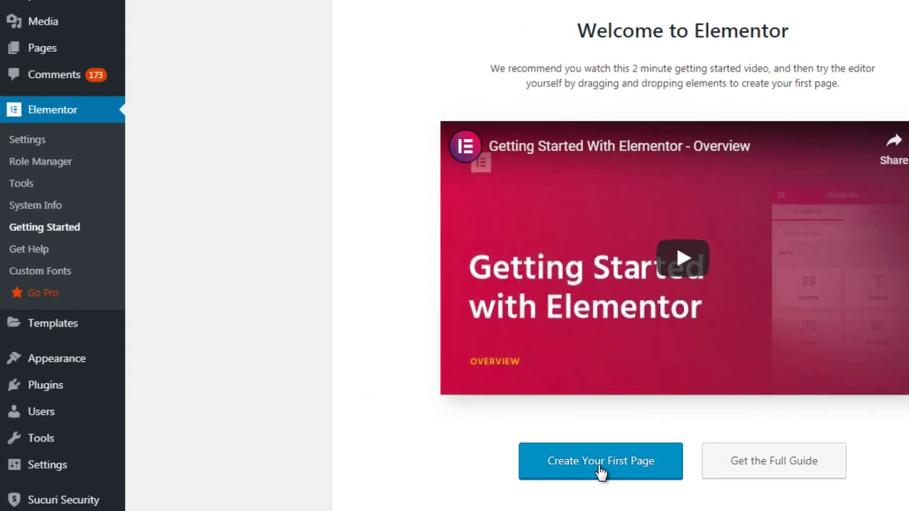
left_click(541, 455)
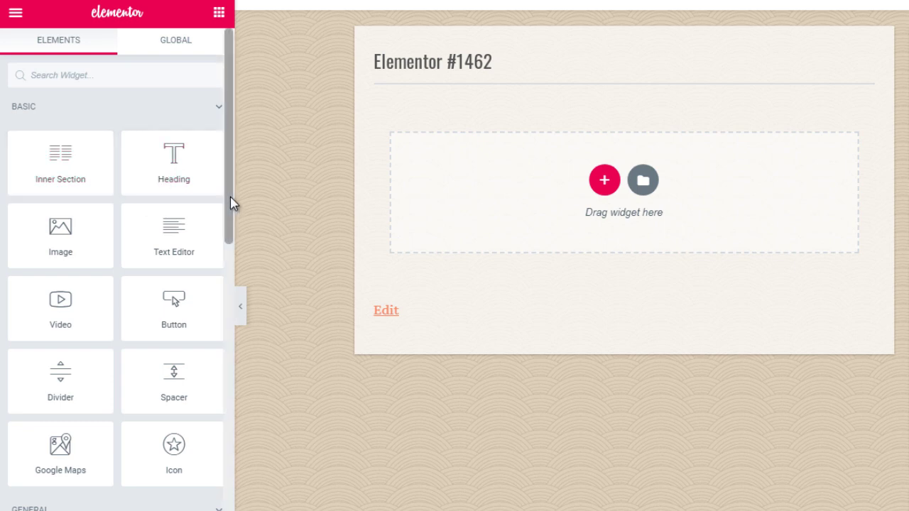
- Look through the Basic and General widgets and add a Progress Bar widget to the empty page
left_click_drag(230, 197, 230, 229)
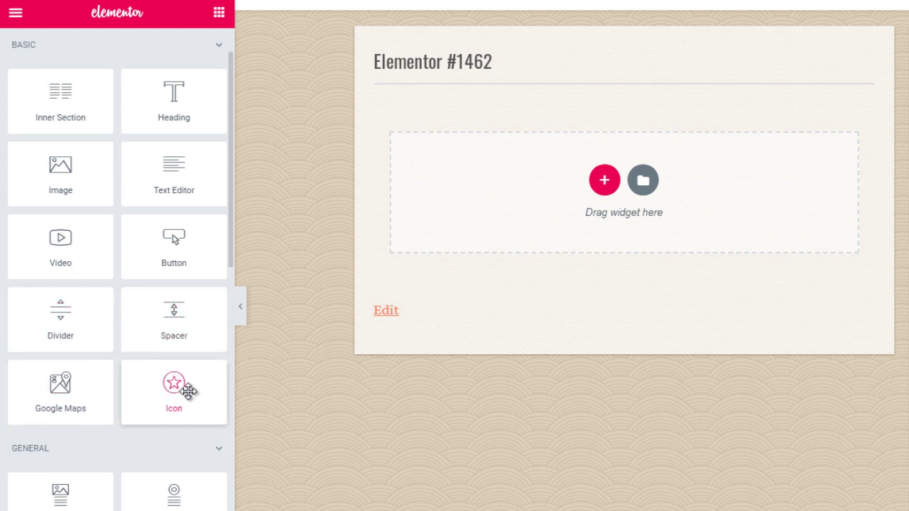
left_click_drag(228, 235, 226, 300)
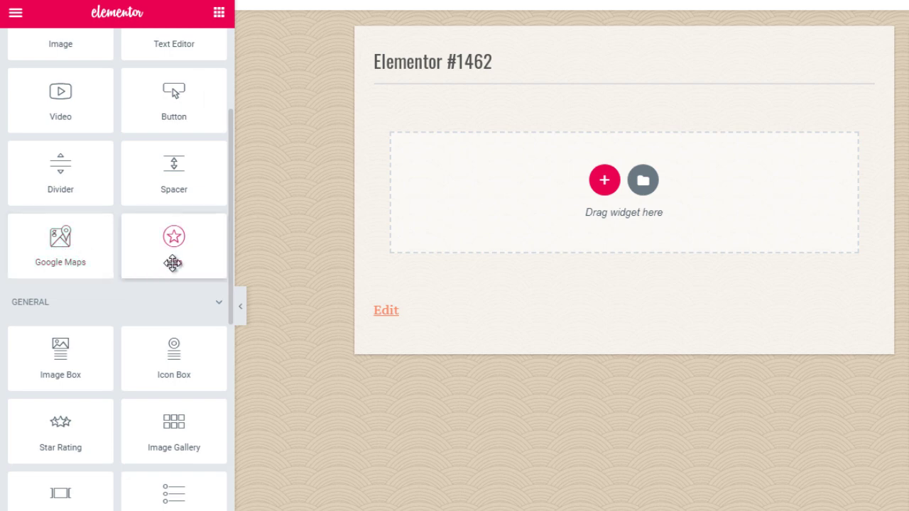
left_click_drag(229, 242, 229, 304)
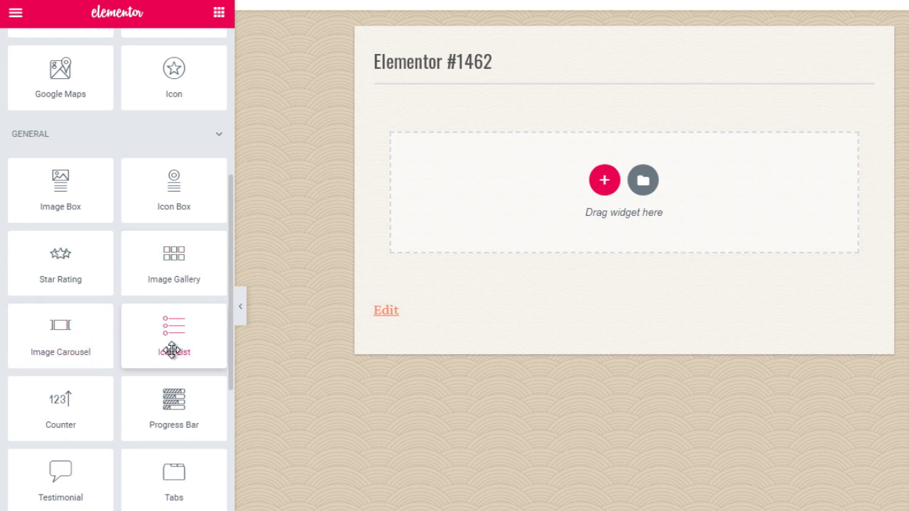
left_click_drag(227, 348, 229, 379)
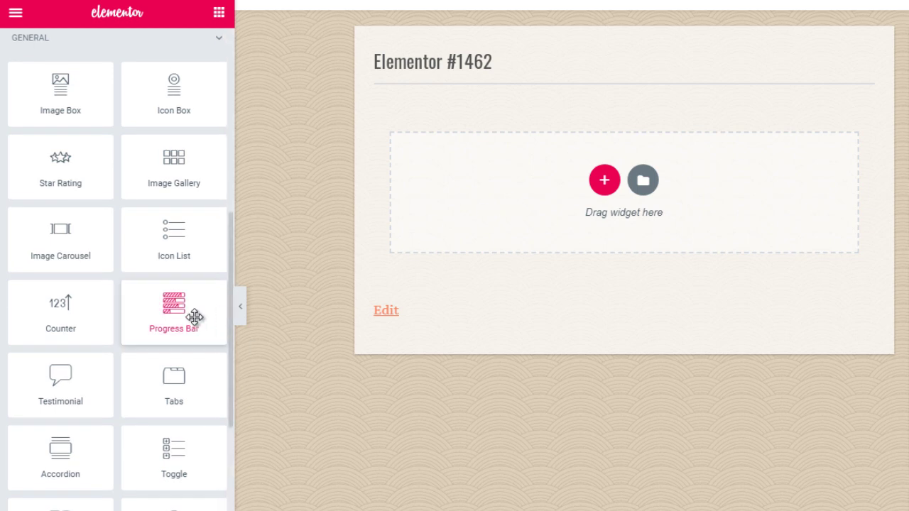
left_click_drag(194, 318, 631, 177)
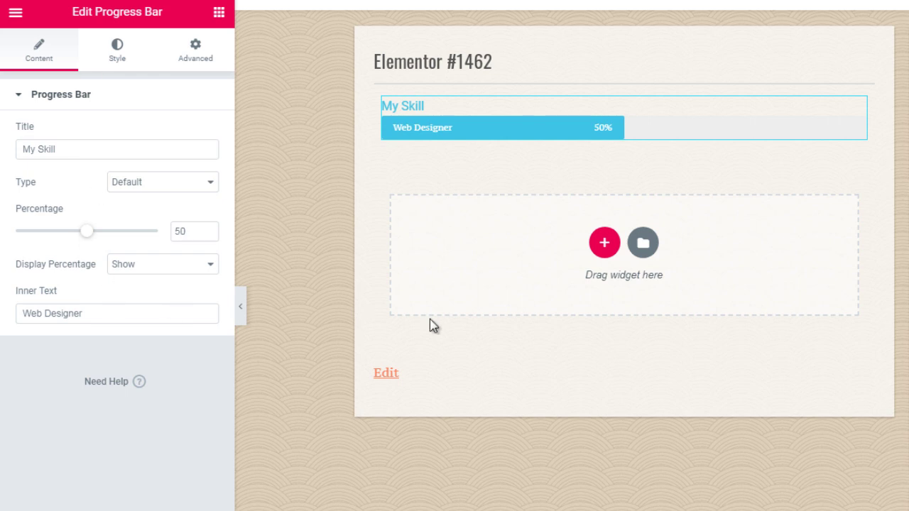
- Add a two-equal-column section below the progress bar and place a Heading widget in its first column
left_click(607, 249)
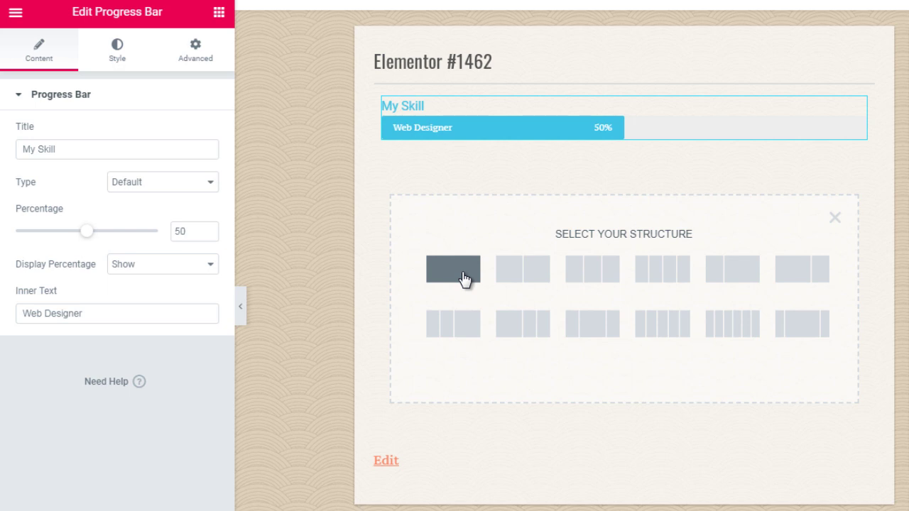
left_click(509, 276)
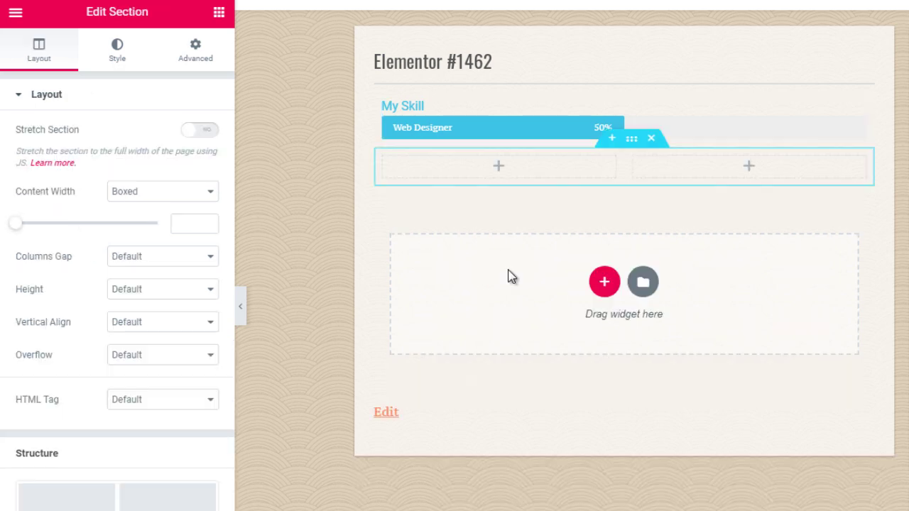
left_click(504, 168)
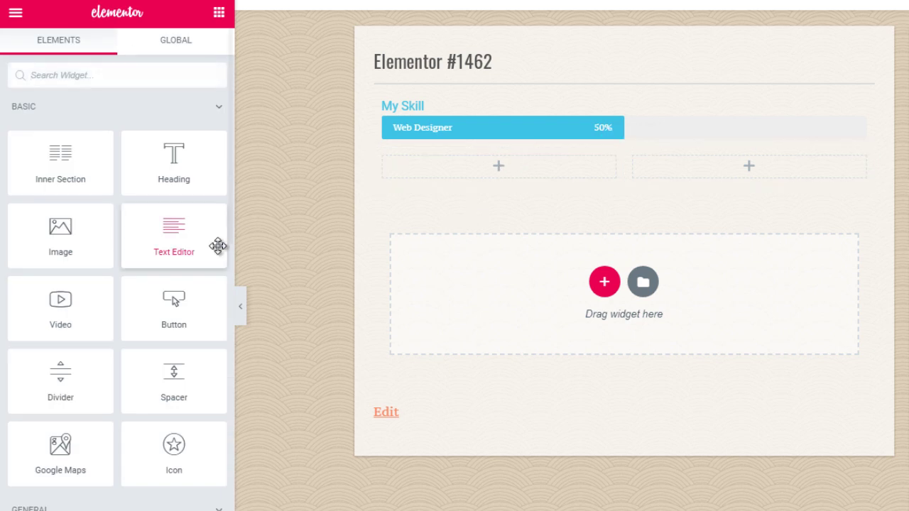
left_click_drag(185, 161, 449, 168)
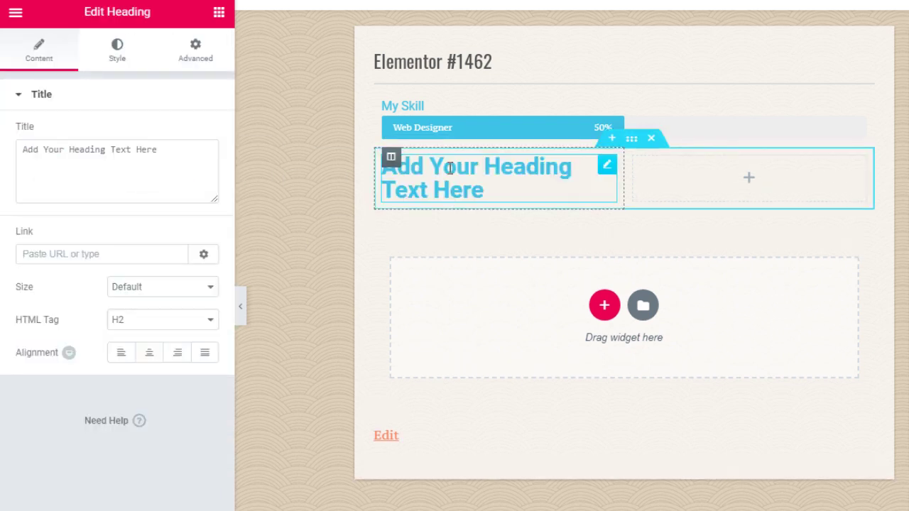
- Place an Image widget in the empty second column beside the heading
left_click(15, 12)
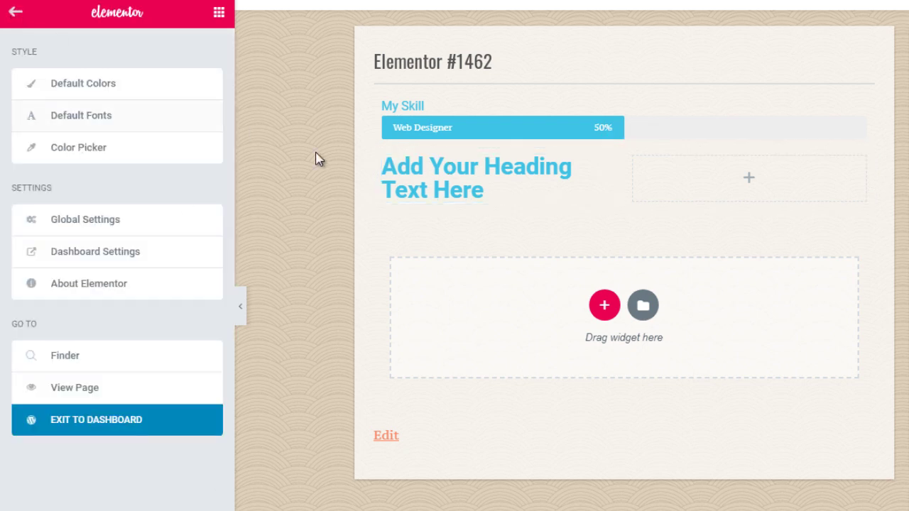
left_click(749, 181)
left_click_drag(64, 247, 703, 186)
left_click(319, 276)
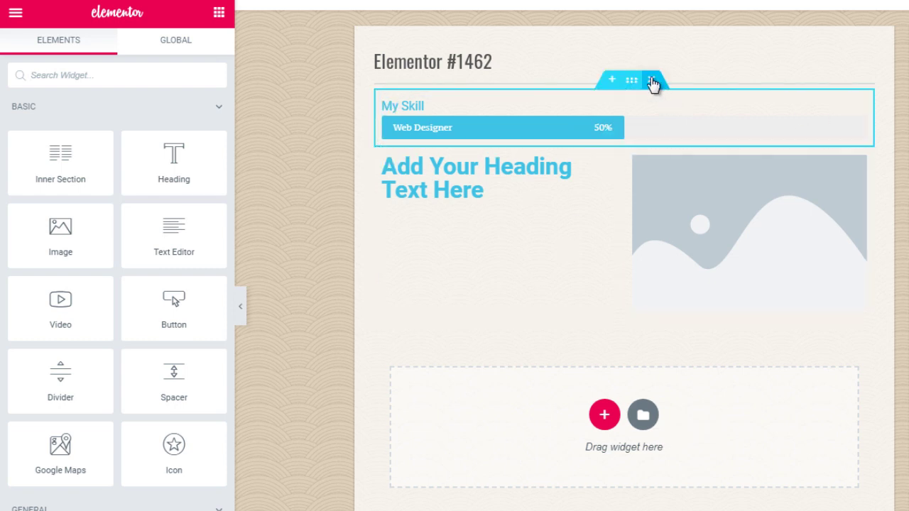
- Delete the progress bar section and the two-column section with the heading and image
left_click(651, 80)
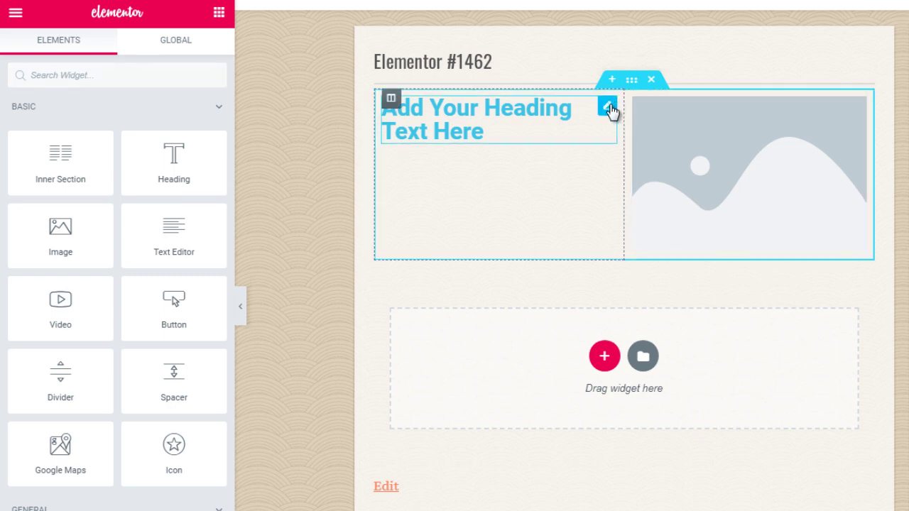
left_click(651, 80)
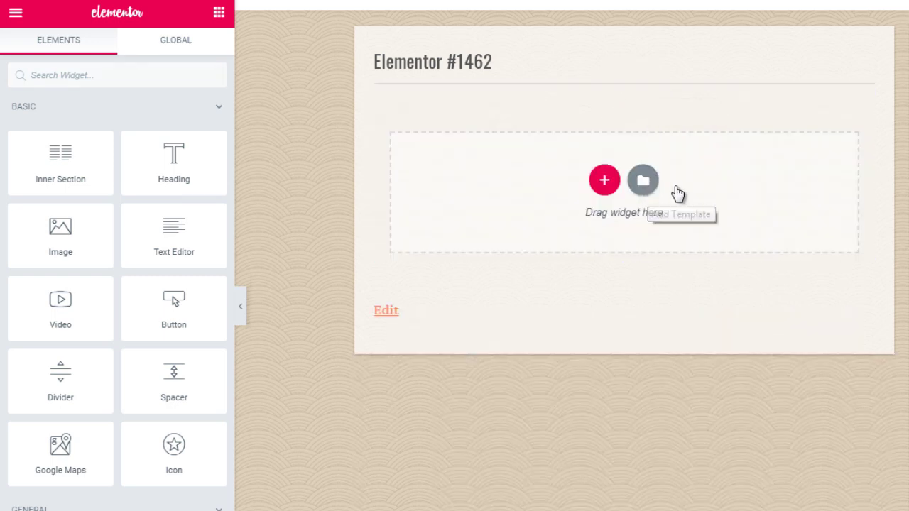
- Open the template library and examine the page templates, from homepages and landing pages to the Coming Soon designs
left_click(643, 183)
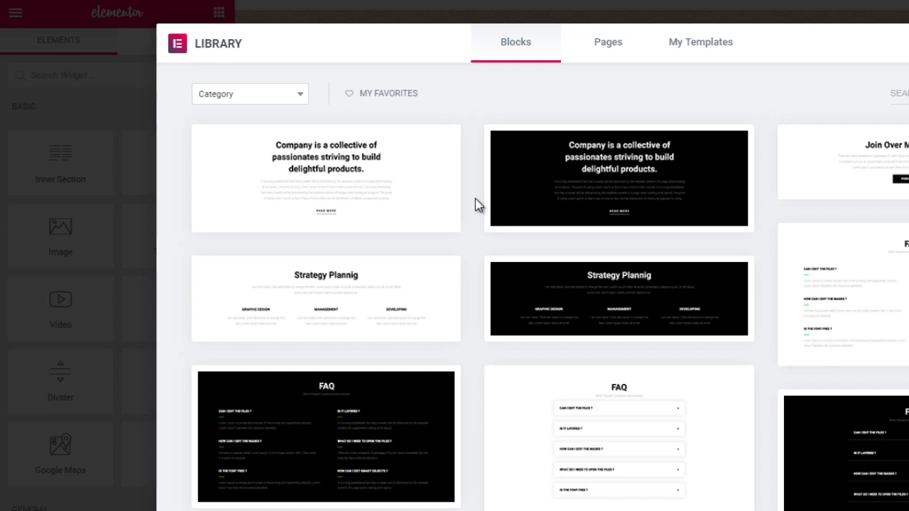
left_click(609, 47)
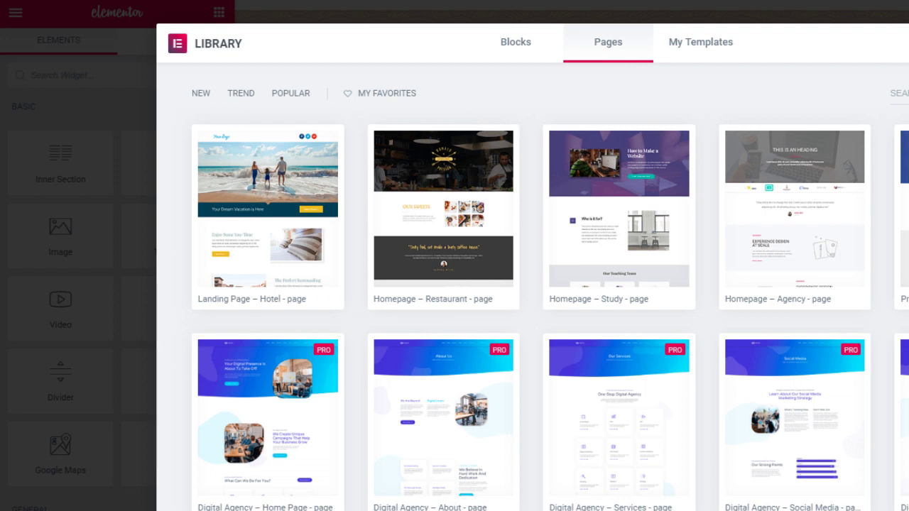
scroll(532, 284, "down", 10)
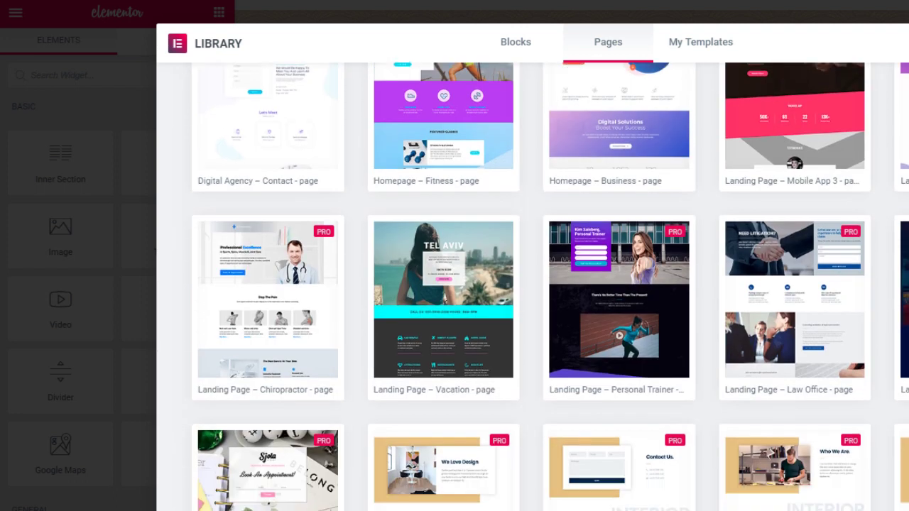
scroll(533, 284, "down", 10)
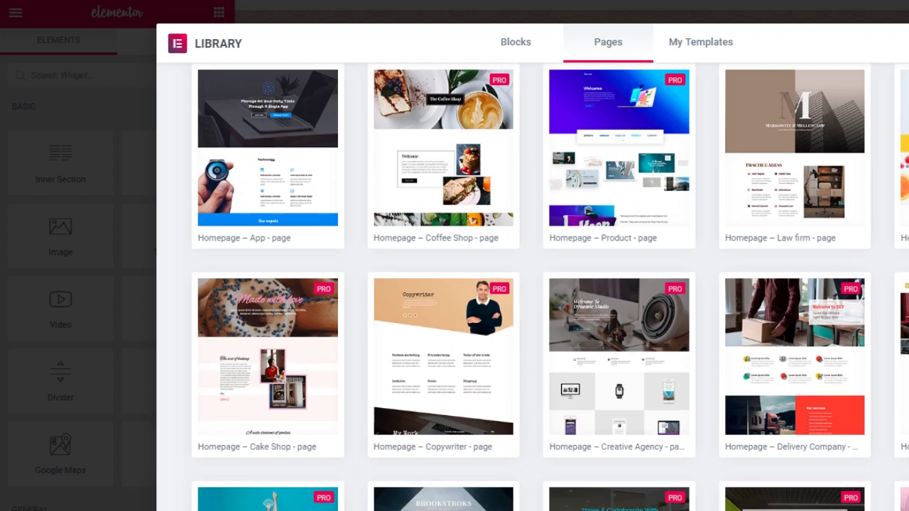
scroll(533, 284, "down", 10)
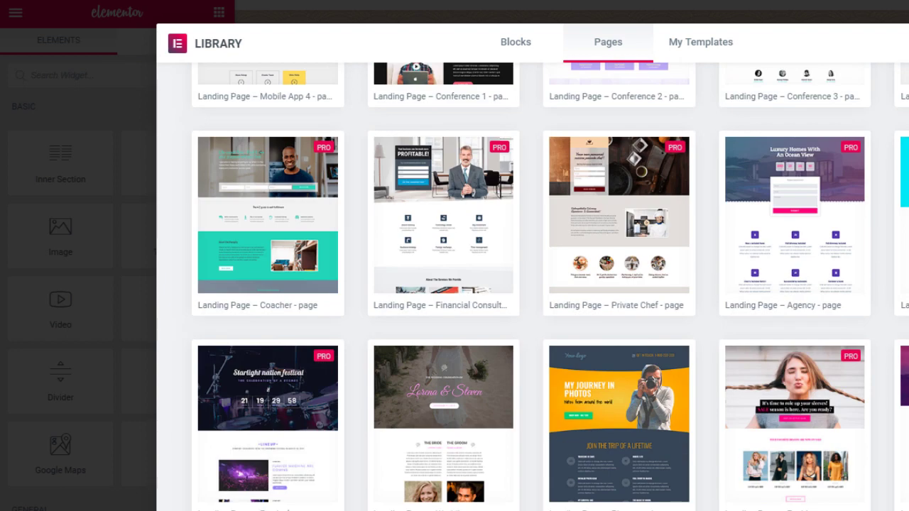
scroll(533, 284, "down", 4)
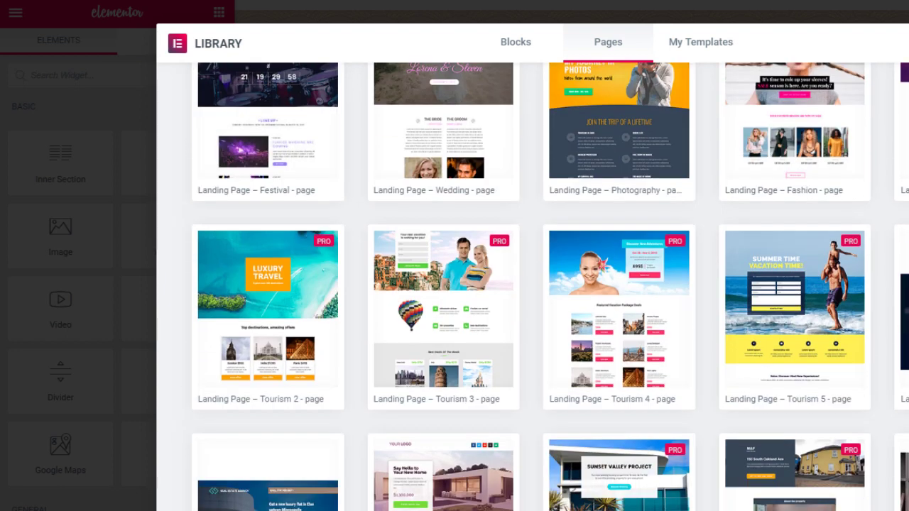
scroll(532, 284, "down", 7)
scroll(533, 284, "down", 7)
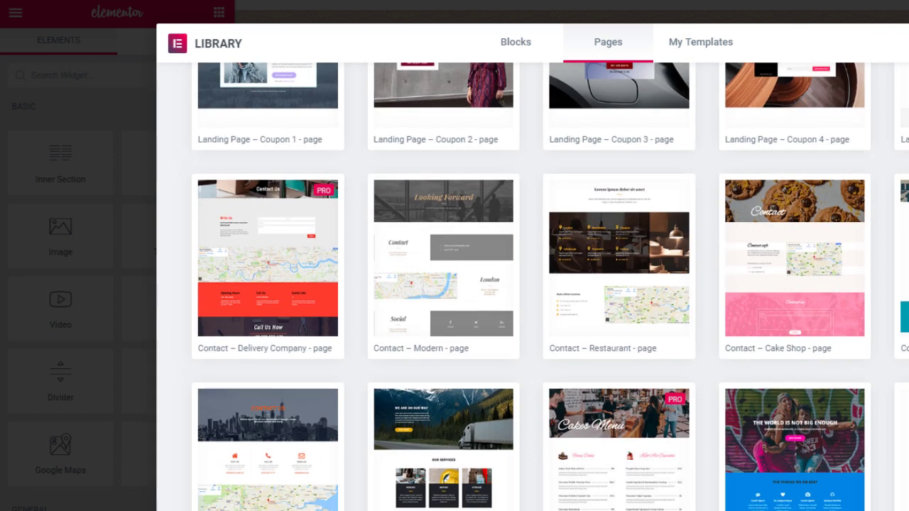
scroll(533, 284, "up", 4)
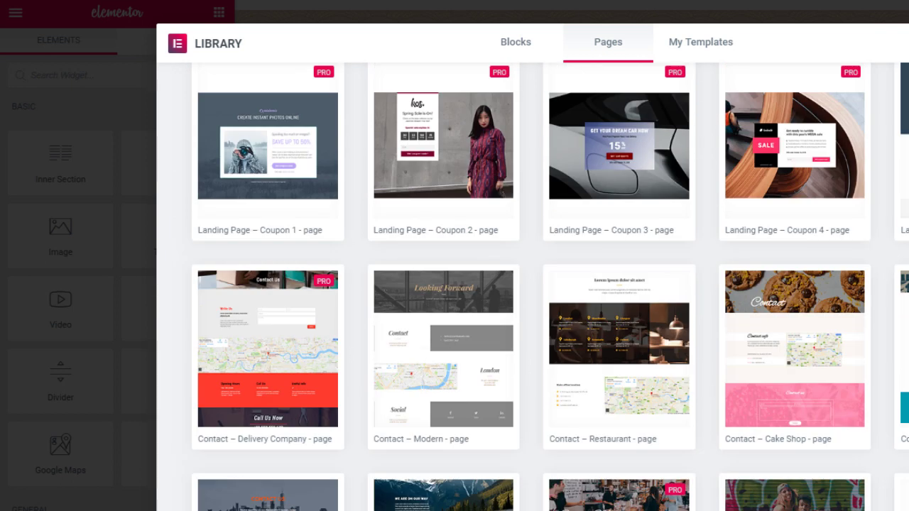
scroll(533, 284, "down", 8)
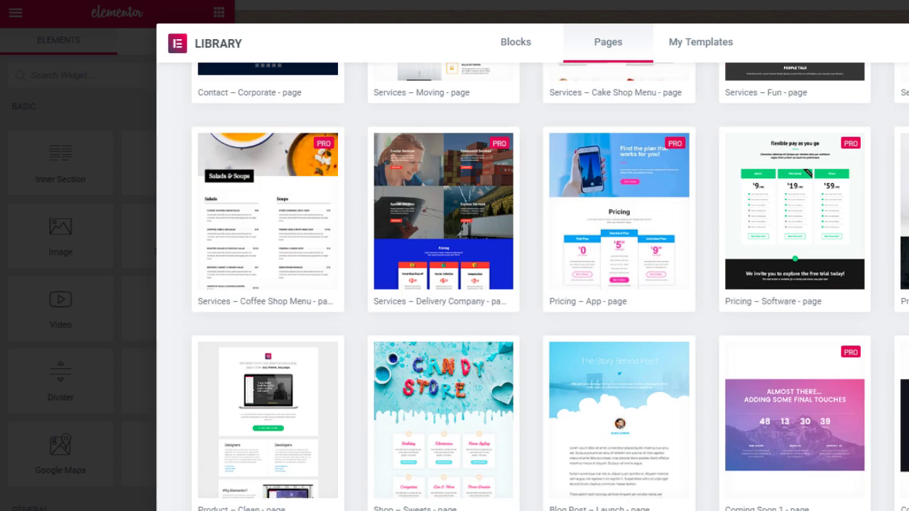
scroll(532, 284, "down", 2)
scroll(533, 284, "up", 2)
scroll(533, 284, "up", 1)
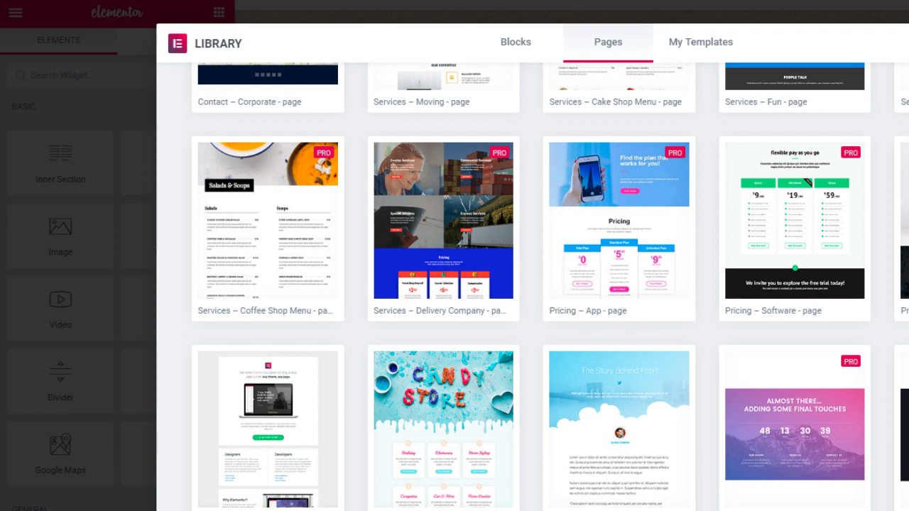
scroll(550, 287, "down", 5)
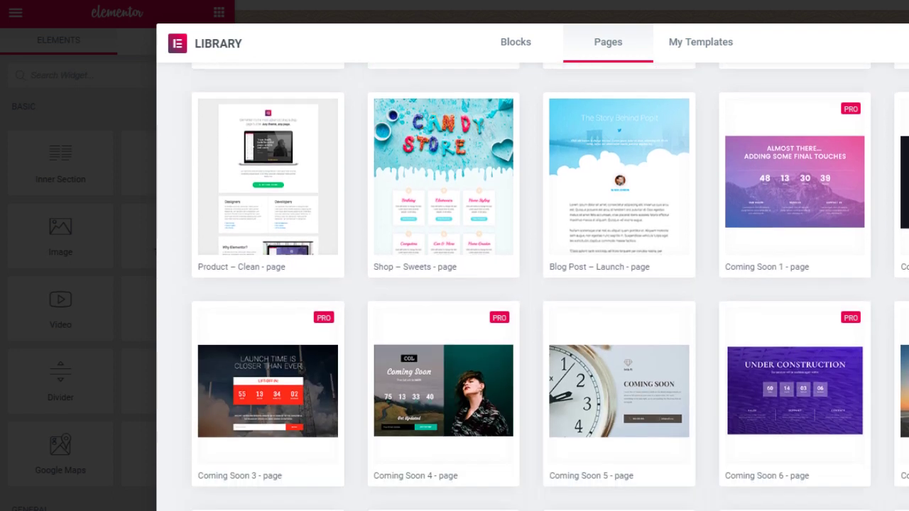
scroll(686, 323, "down", 4)
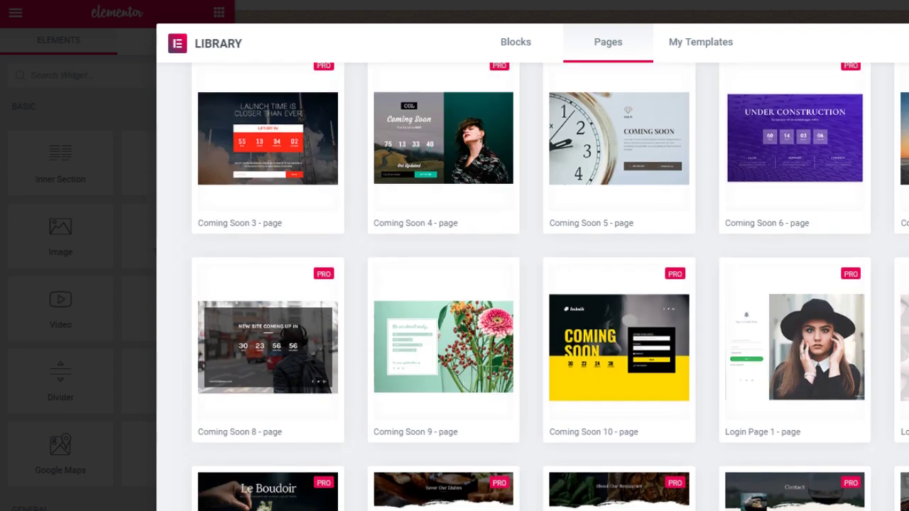
scroll(686, 323, "up", 1)
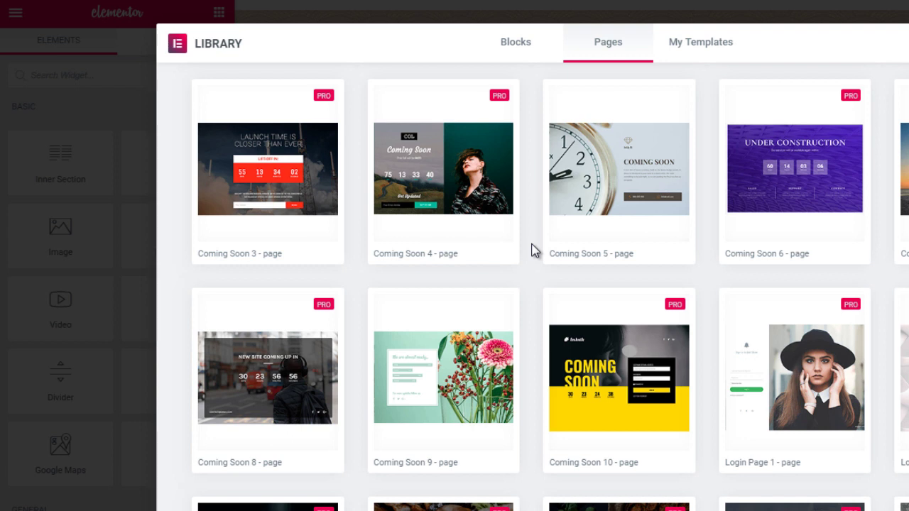
- Insert the Coming Soon 5 page template into the page
mouse_move(462, 179)
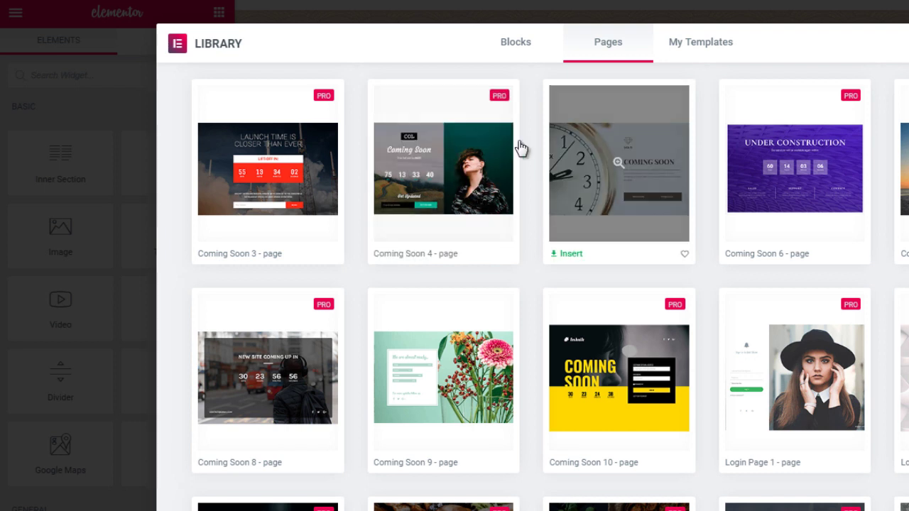
mouse_move(671, 230)
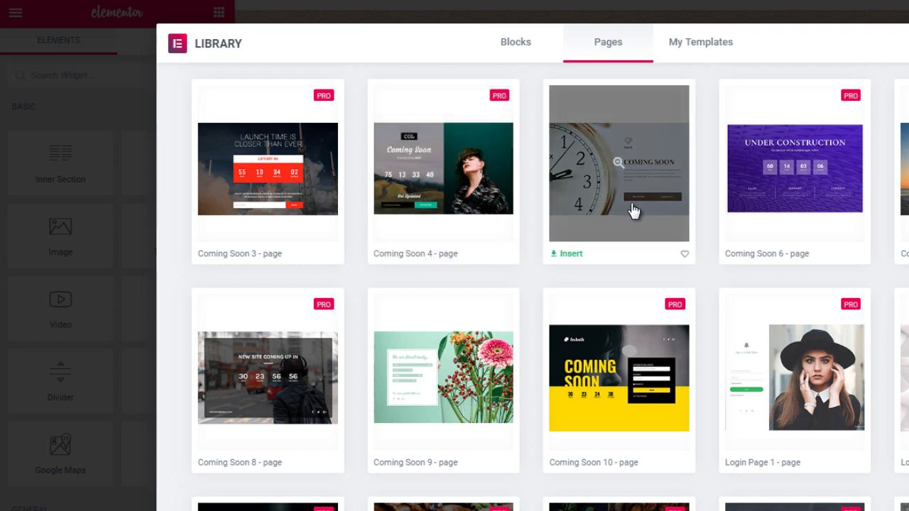
left_click(571, 256)
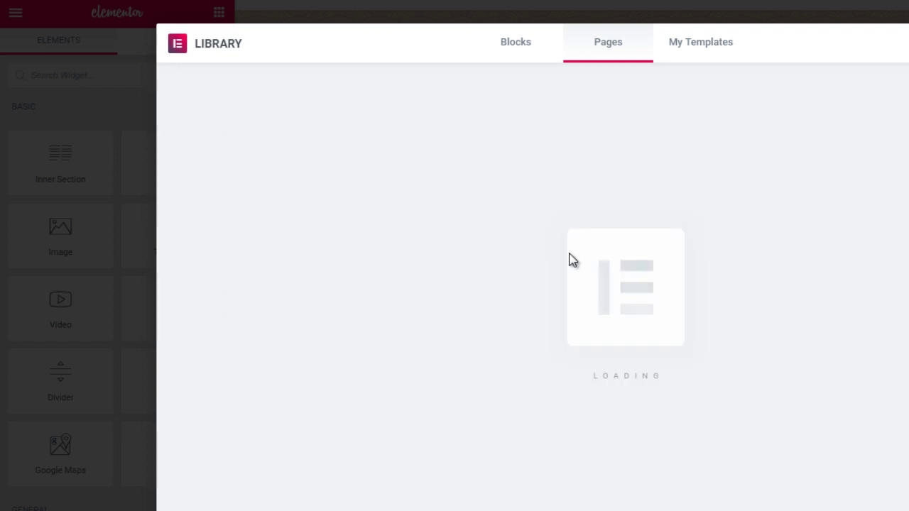